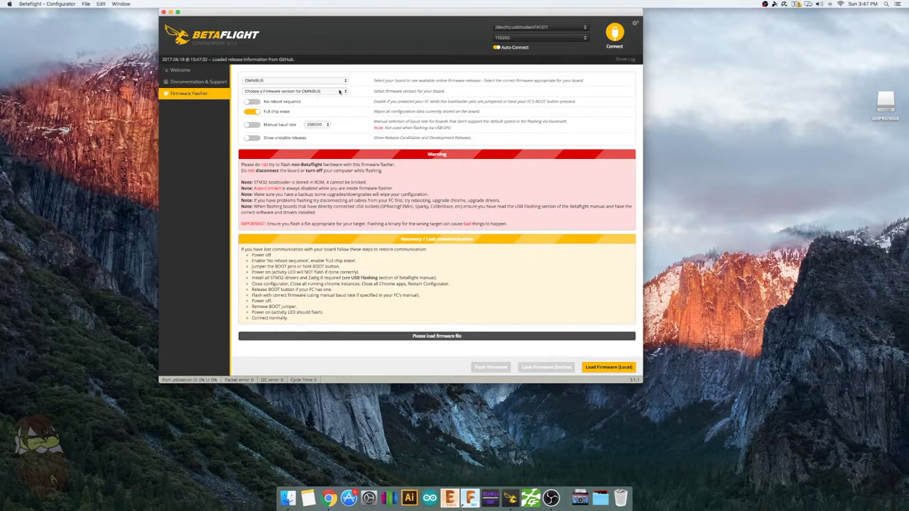
- Load the stable 3.1.7 firmware for the OMNIBUS board from the online releases and flash it to the flight controller
left_click(308, 97)
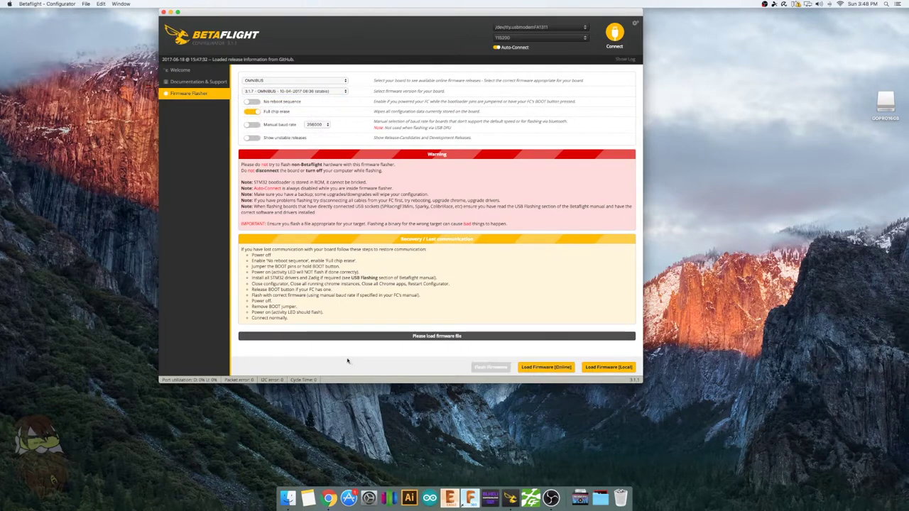
scroll(374, 324, "down", 3)
scroll(374, 325, "down", 2)
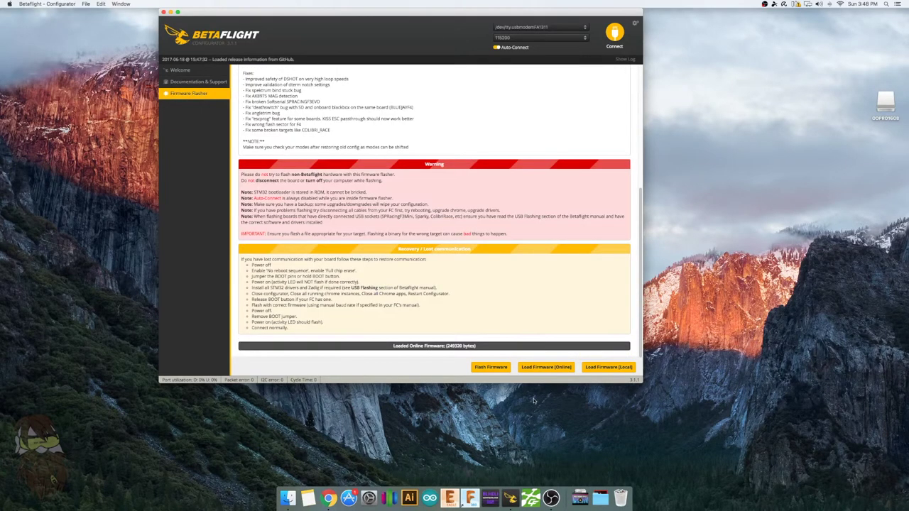
left_click(492, 368)
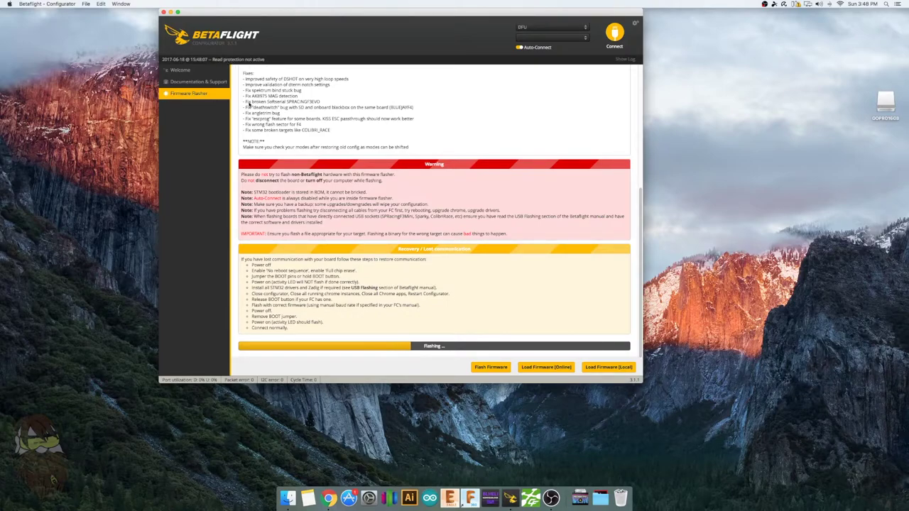
- Open the Teeny F3 integrated PDB manual PDF and examine the board's feature list, pin connection diagram and boot pad location
left_click(581, 498)
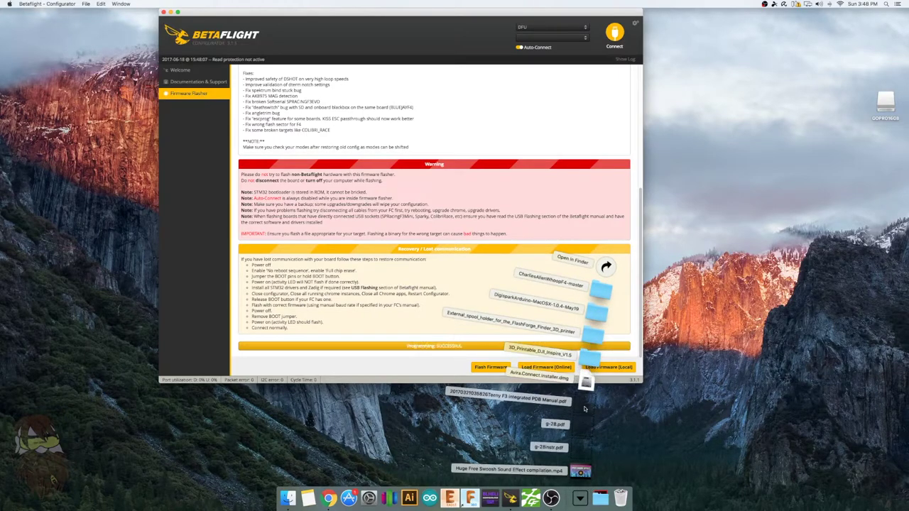
left_click(561, 448)
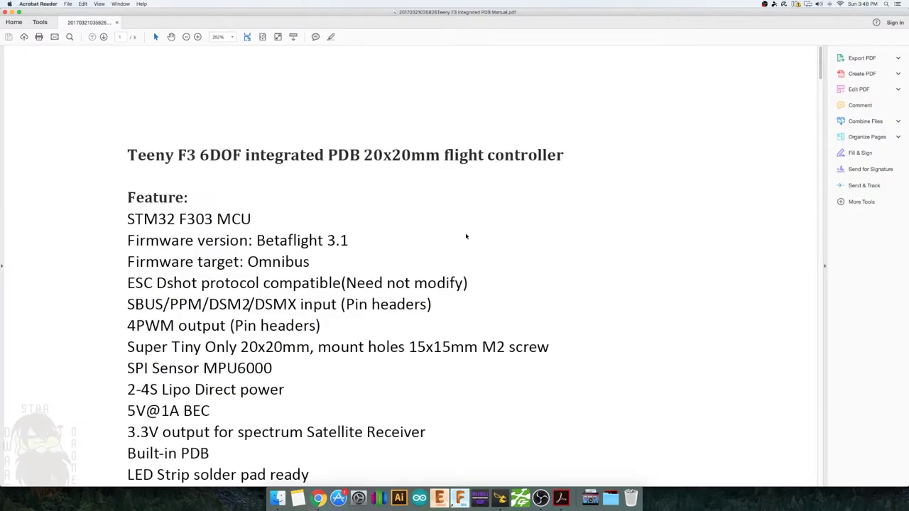
scroll(467, 240, "down", 3)
scroll(355, 286, "down", 5)
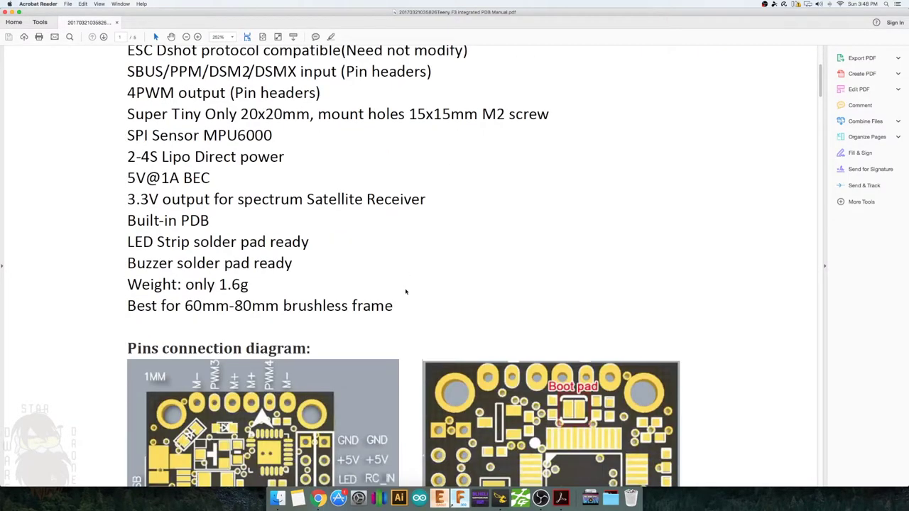
scroll(405, 292, "down", 5)
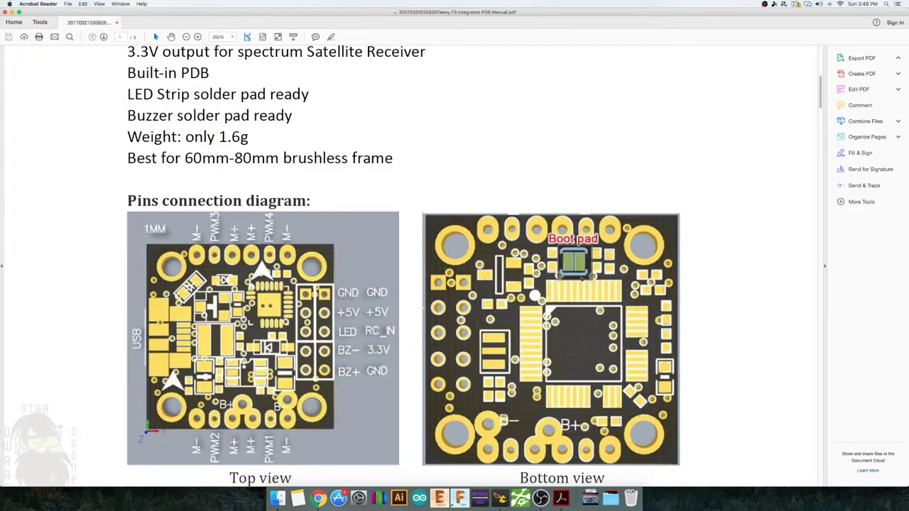
left_click(594, 316)
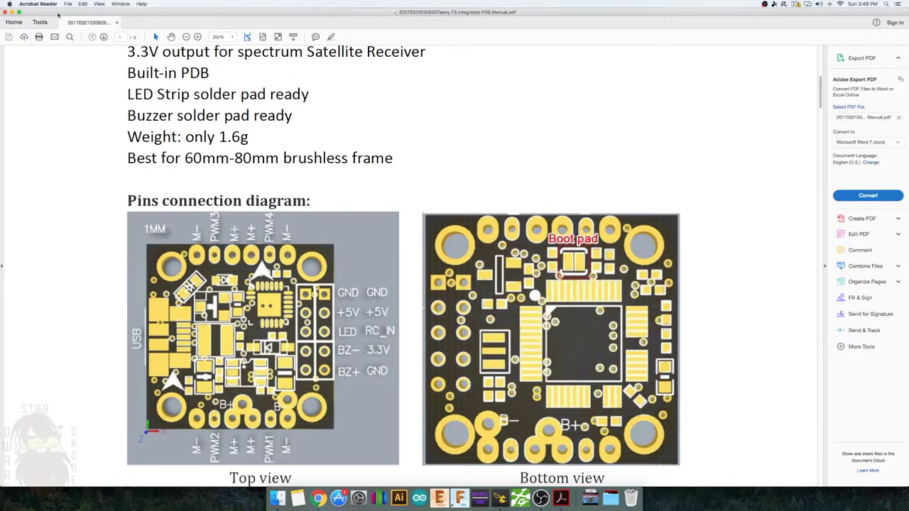
key("super+m")
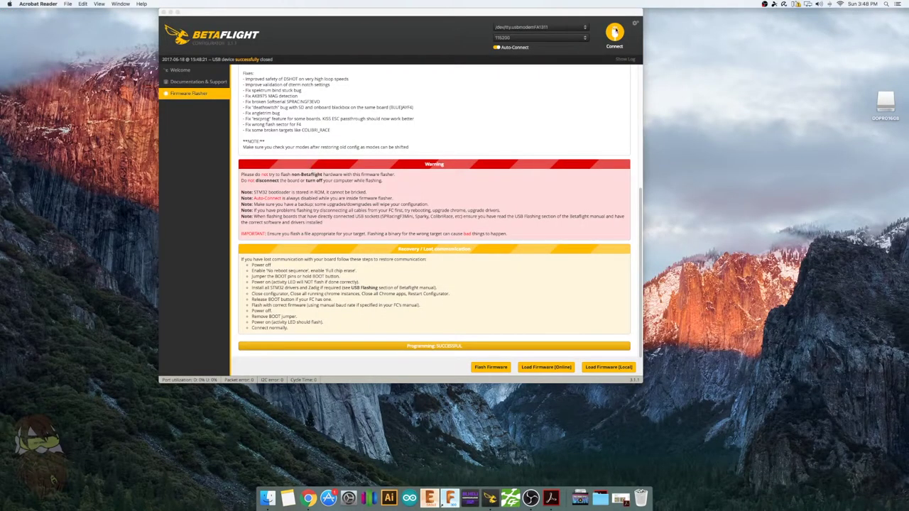
- Connect to the flashed flight controller and enable Expert Mode
left_click(615, 32)
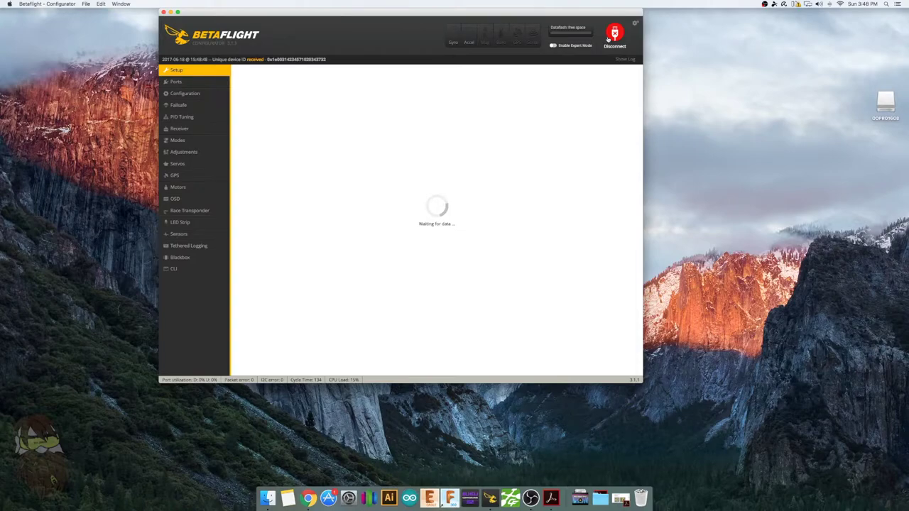
left_click(176, 82)
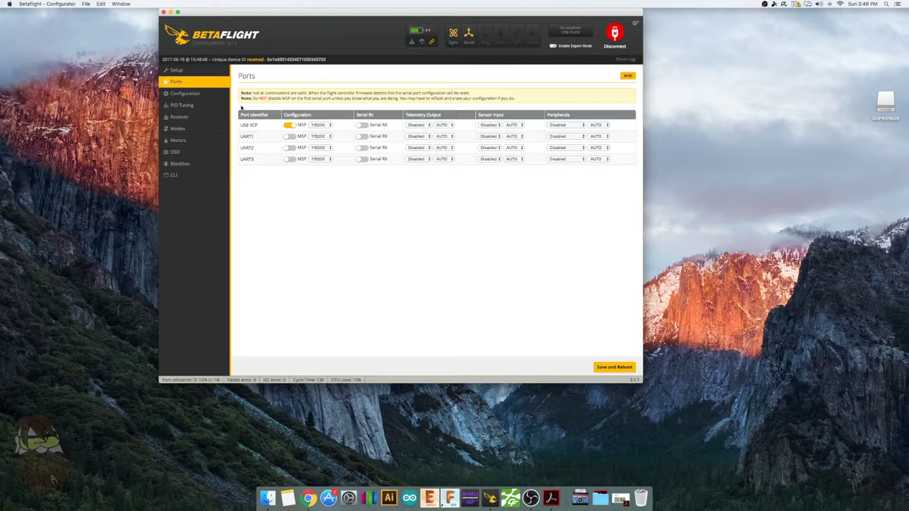
left_click(189, 106)
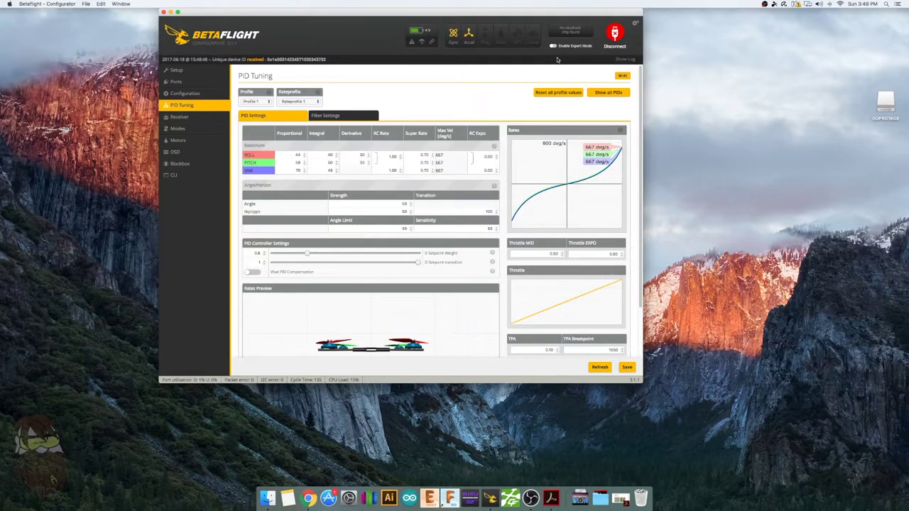
left_click(553, 45)
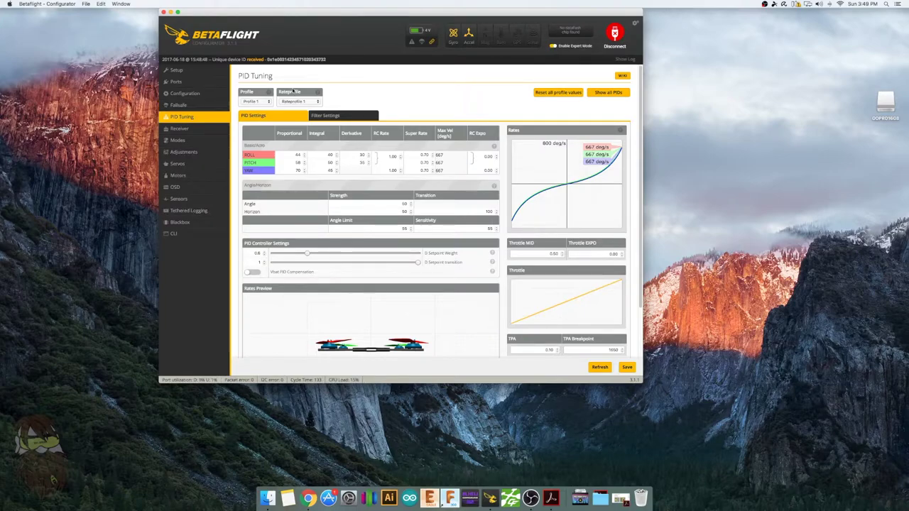
- Open the serial port settings and locate the RC_IN pin in the manual's top-view connection diagram
left_click(175, 81)
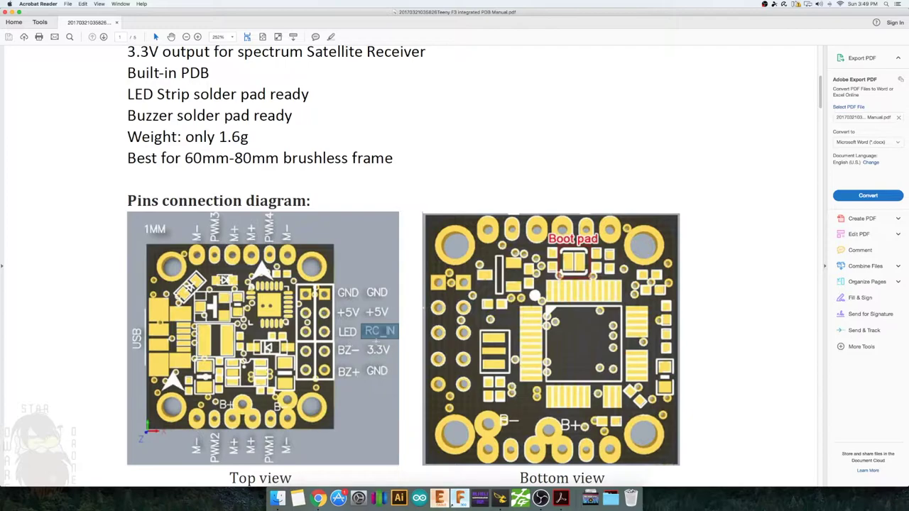
left_click(375, 340)
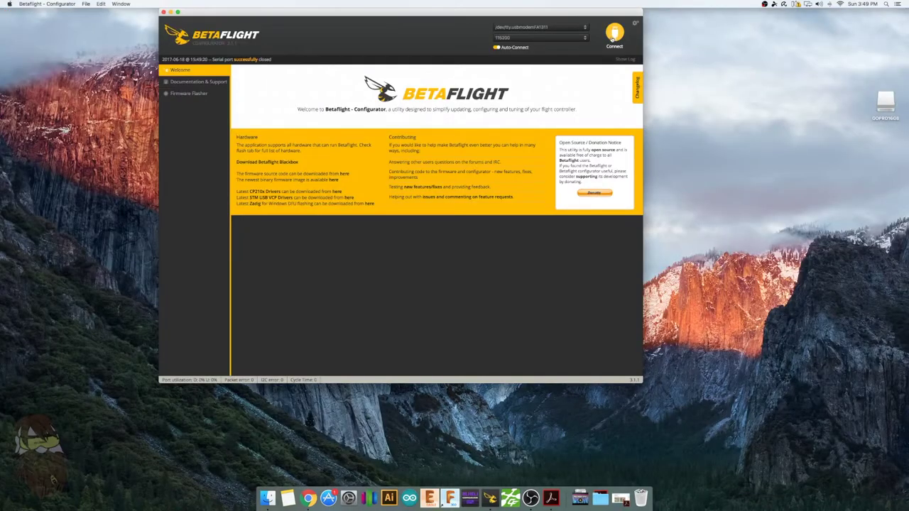
- Reconnect the board, enable MOTOR_STOP, set minimum throttle to 1000 and minimum command to 1020, and keep the ONESHOT125 ESC protocol
left_click(613, 37)
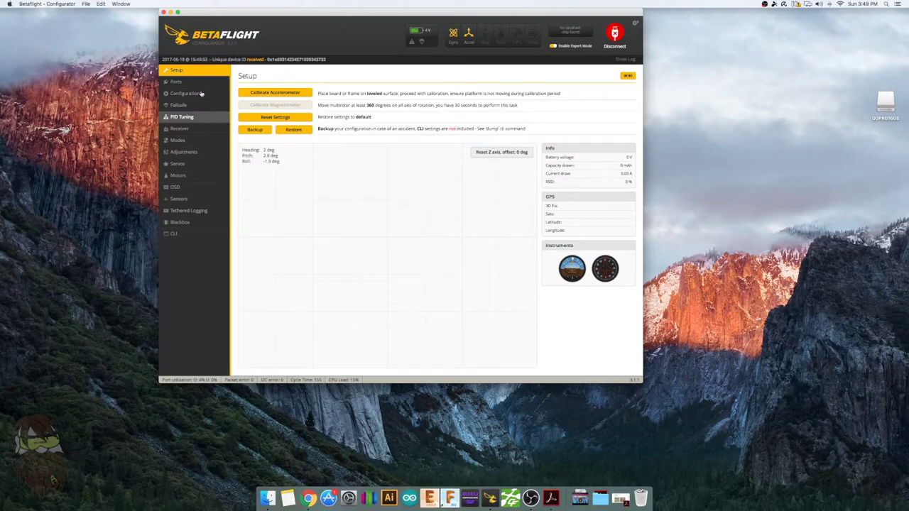
left_click(201, 93)
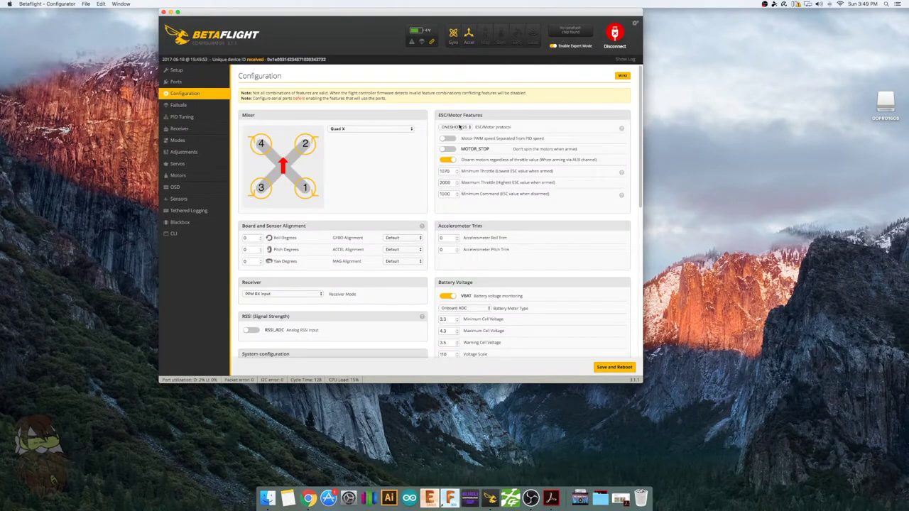
left_click(454, 150)
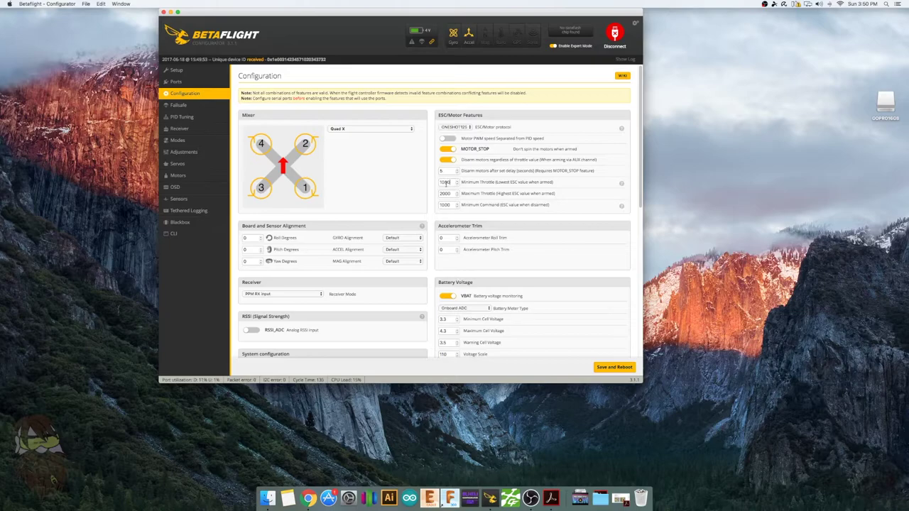
double_click(444, 205)
type("1020")
left_click(458, 126)
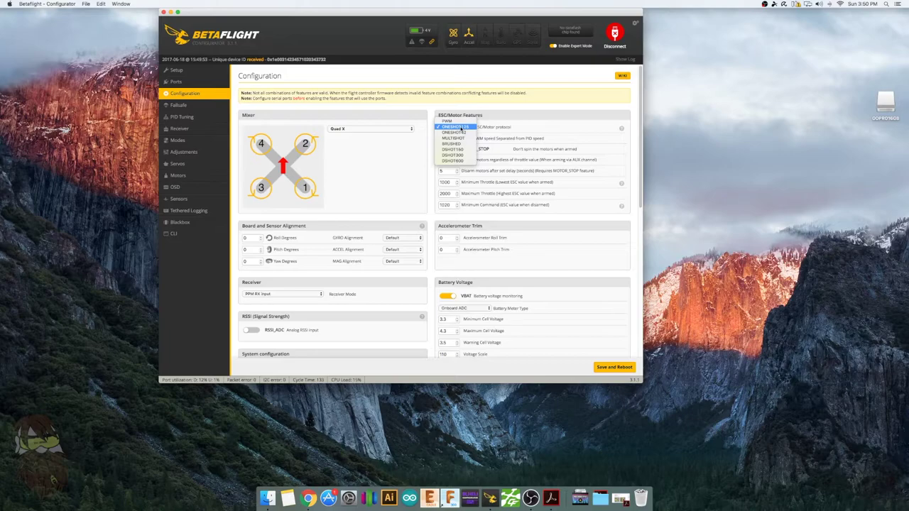
left_click(455, 128)
- Set the receiver mode to serial-based with SBUS as the serial receiver provider, and save the configuration with a reboot
left_click(283, 294)
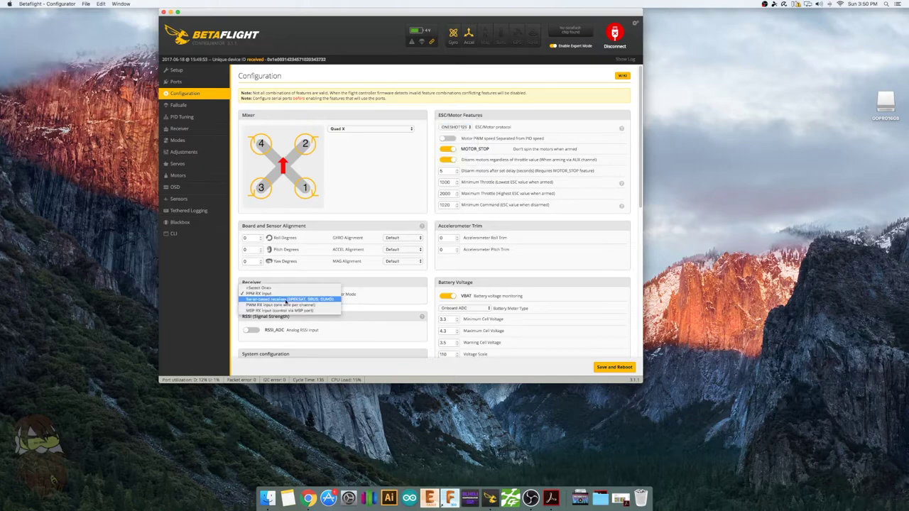
left_click(286, 302)
scroll(285, 291, "down", 2)
left_click(277, 274)
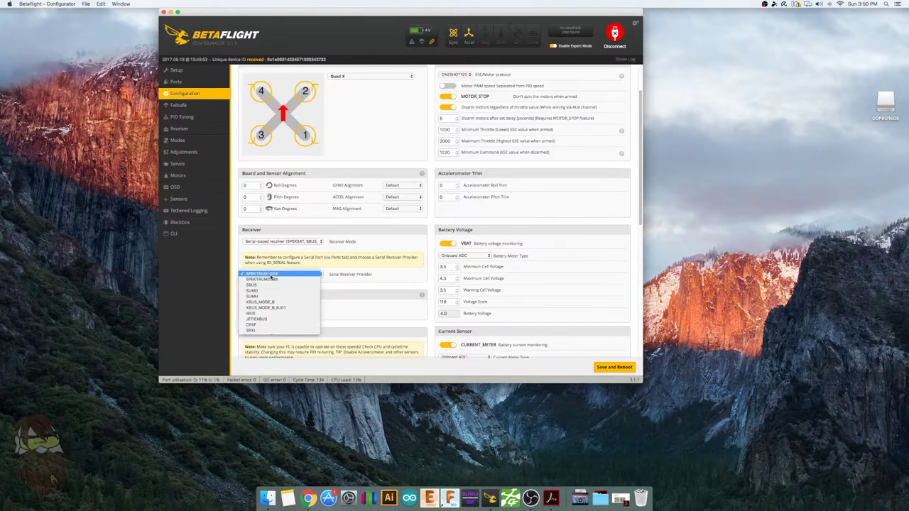
left_click(256, 286)
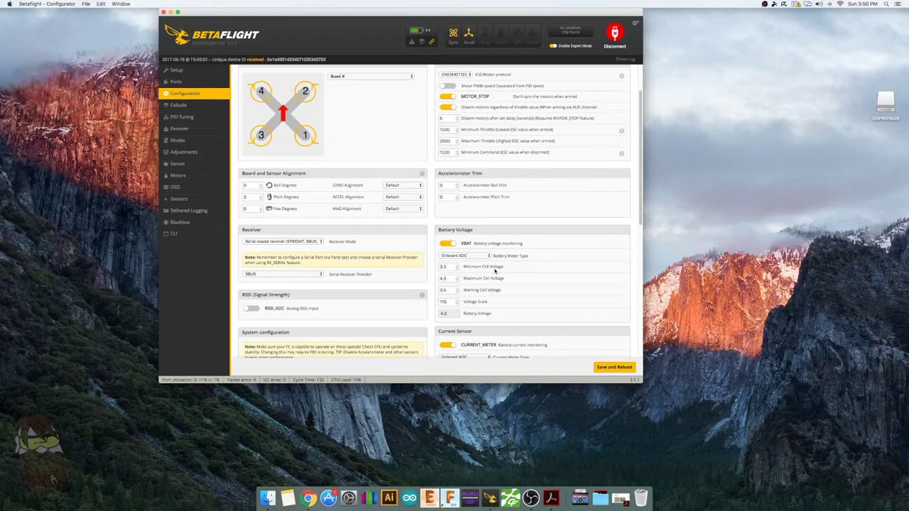
scroll(495, 270, "down", 3)
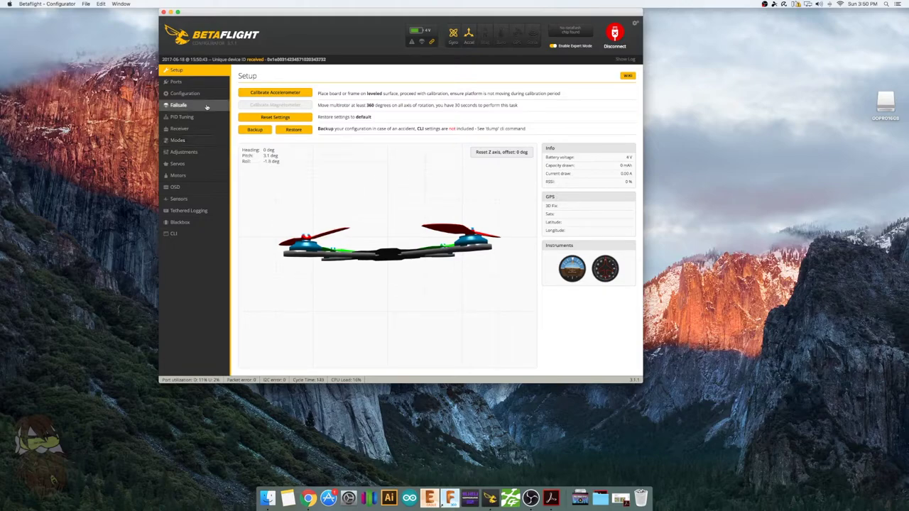
- Set the receiver's channel map to JR / Spektrum / Graupner
left_click(206, 133)
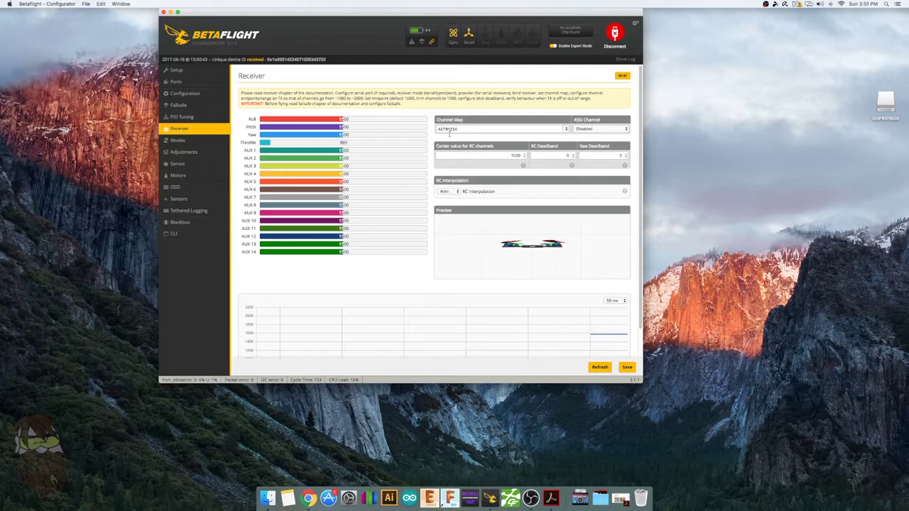
left_click(568, 129)
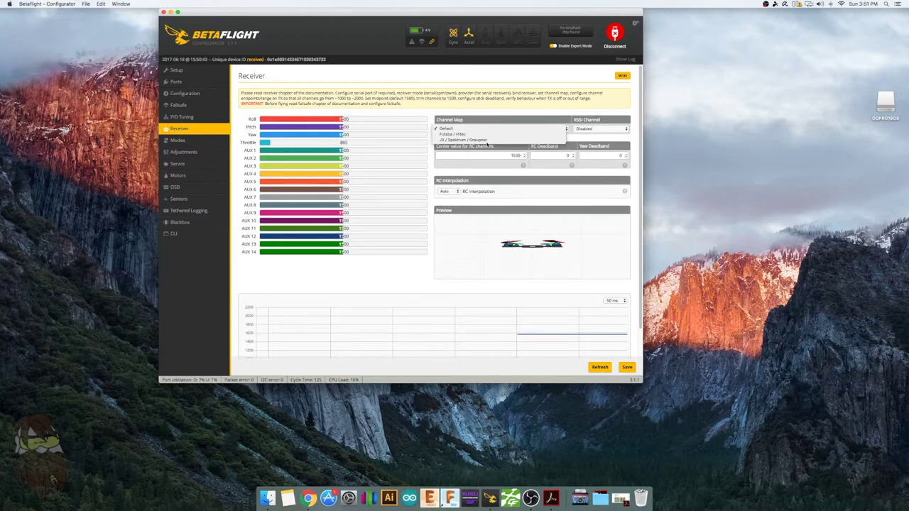
left_click(440, 140)
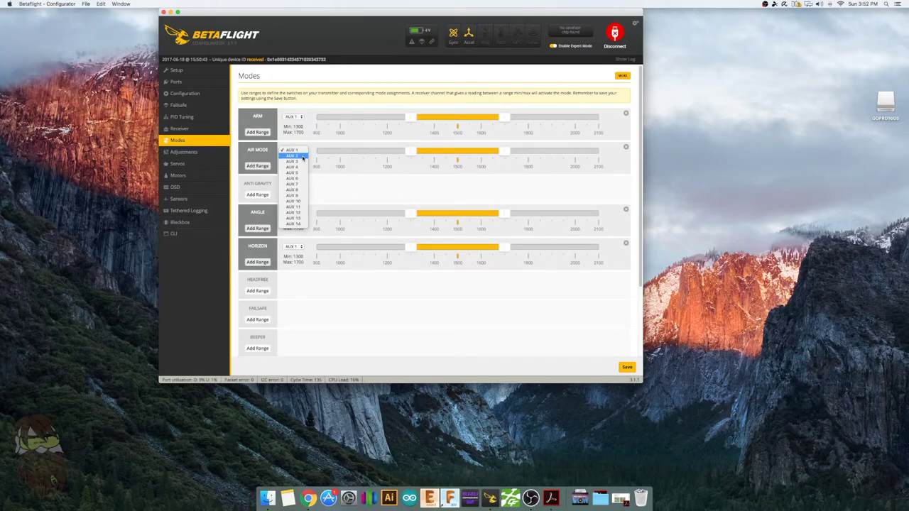
- Assign the AIR MODE, ANGLE and HORIZON flight modes to AUX 2
left_click(302, 156)
left_click(295, 213)
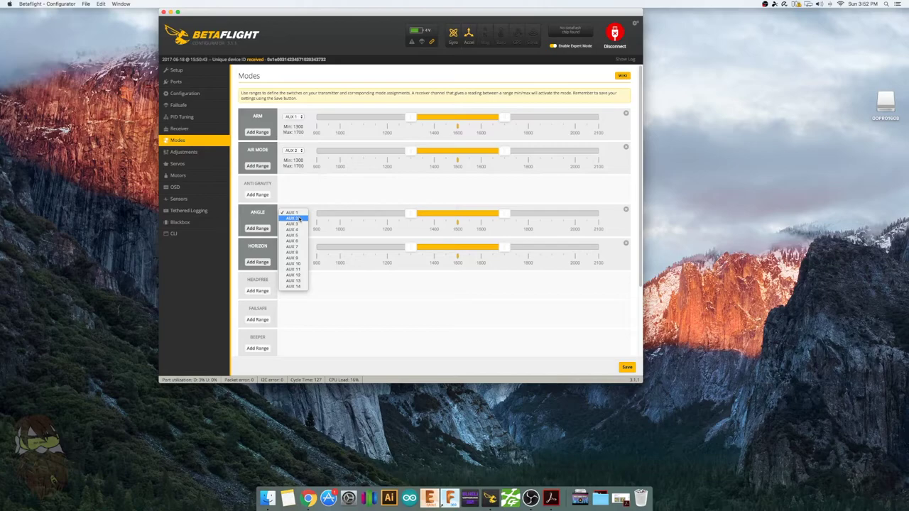
left_click(299, 219)
left_click(303, 248)
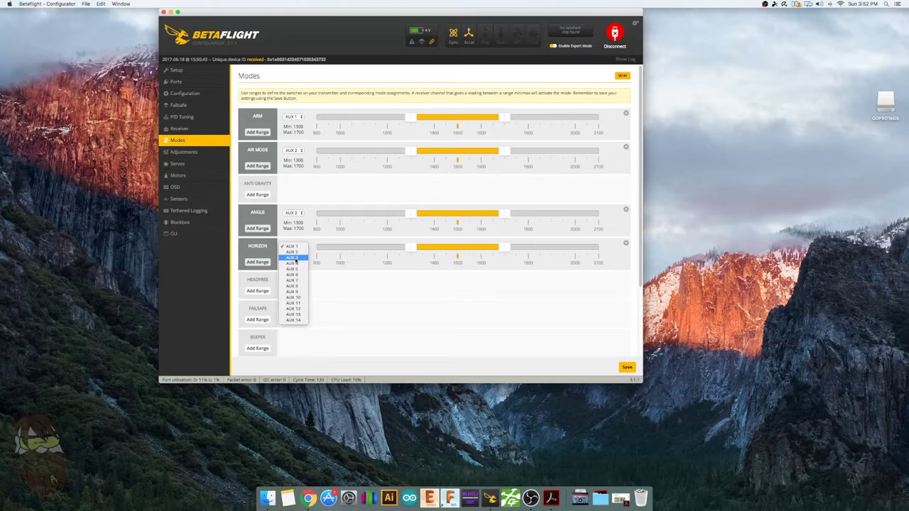
left_click(293, 252)
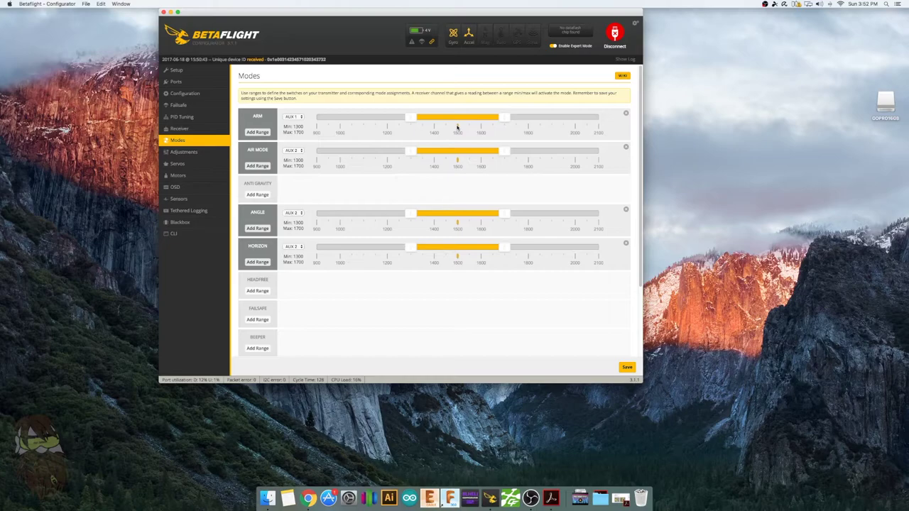
- Set the activation ranges to 1700–2100 for AIR MODE, 900–1200 for ANGLE and 1300–1625 for HORIZON, and save the modes
left_click_drag(504, 151, 602, 155)
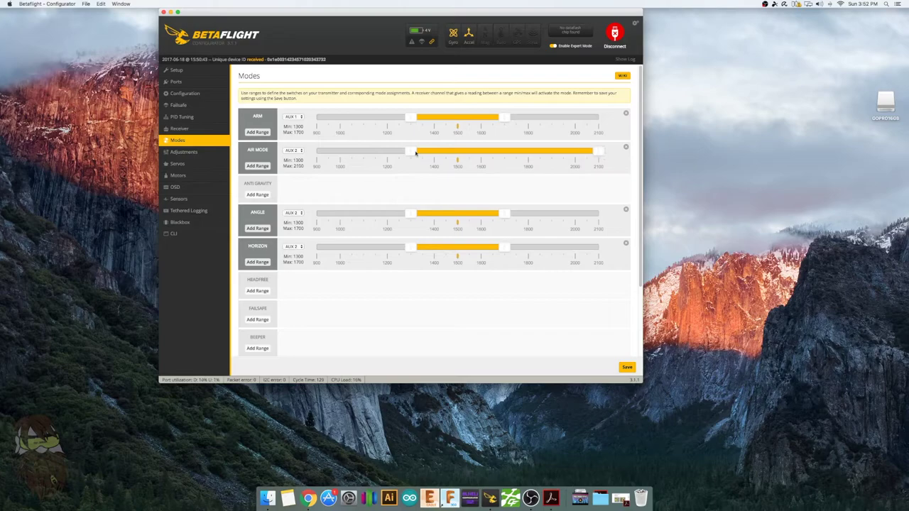
left_click_drag(412, 152, 504, 152)
left_click_drag(410, 214, 297, 216)
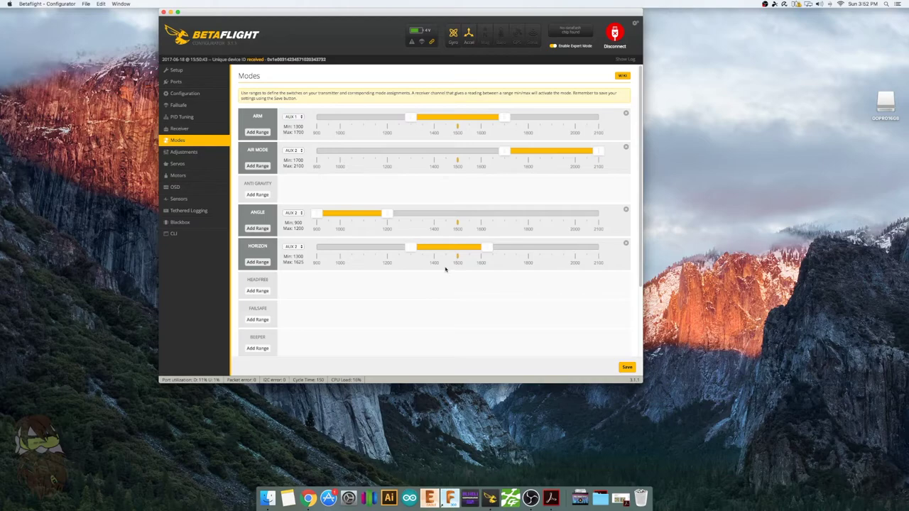
left_click(628, 367)
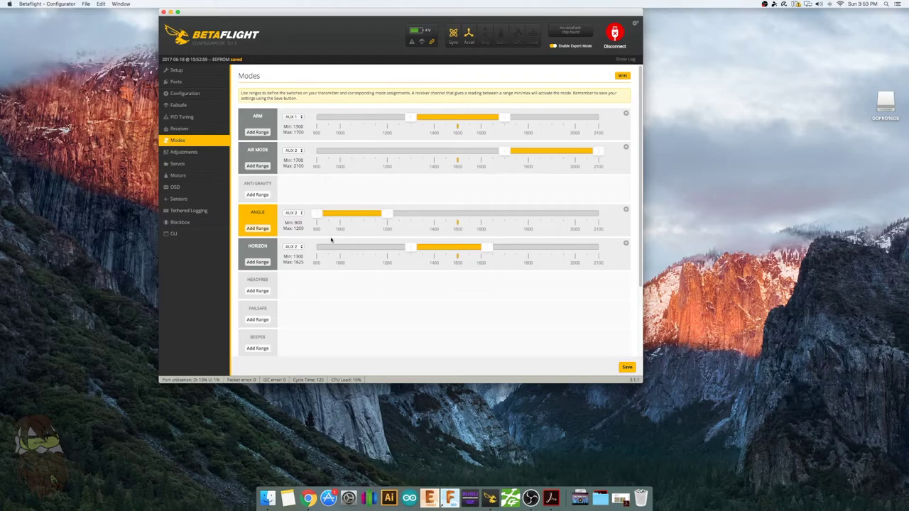
- Calibrate the ESCs by enabling motor control, raising all motors to 2000, lowering them to 1020, and disabling motor control
left_click(177, 175)
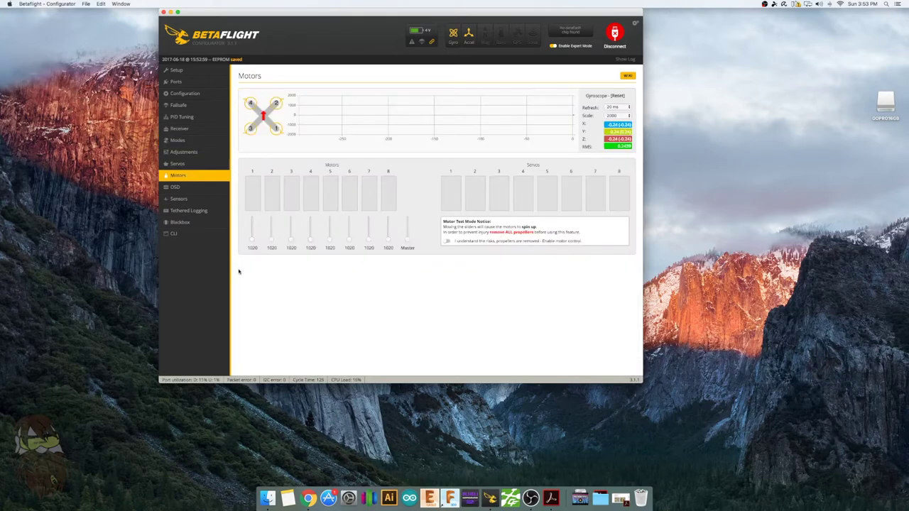
left_click(446, 241)
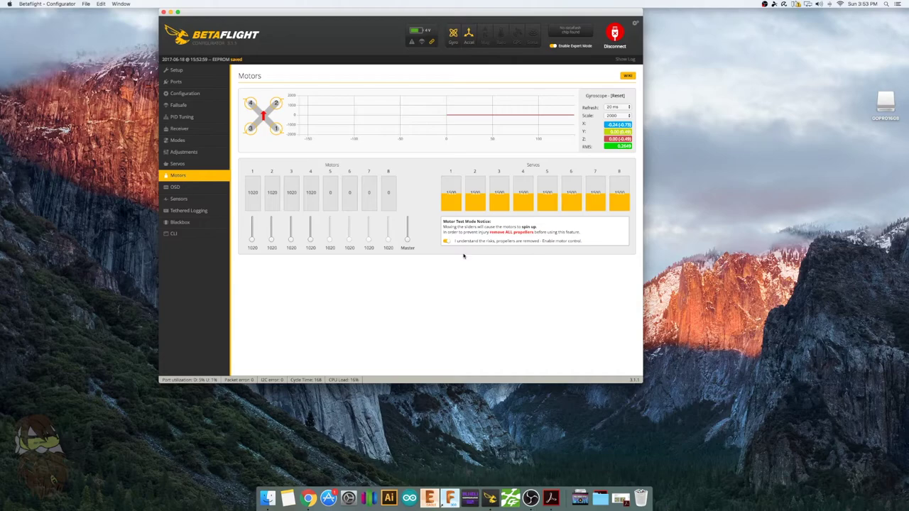
left_click_drag(407, 240, 408, 215)
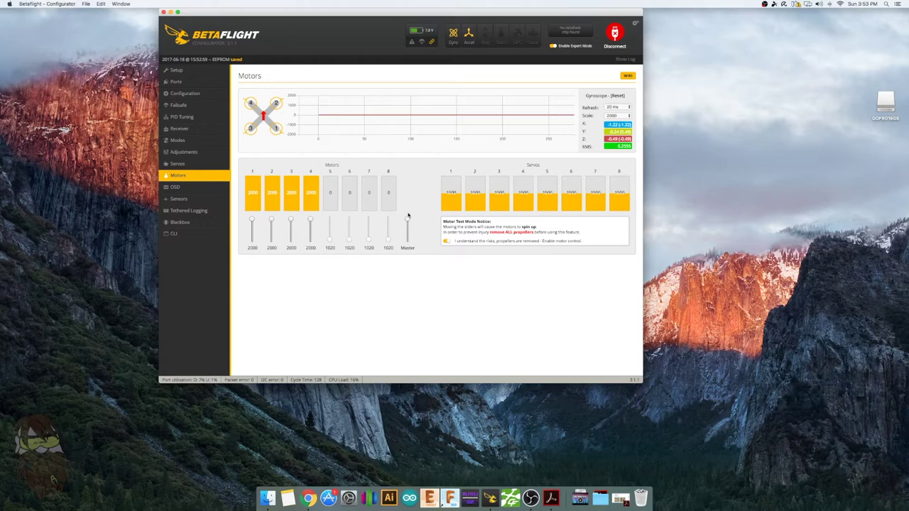
left_click_drag(408, 215, 409, 255)
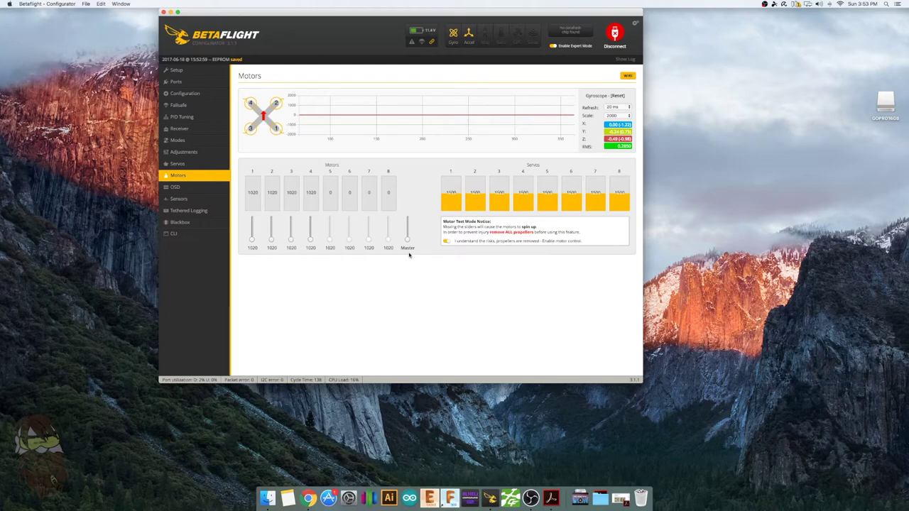
left_click(447, 241)
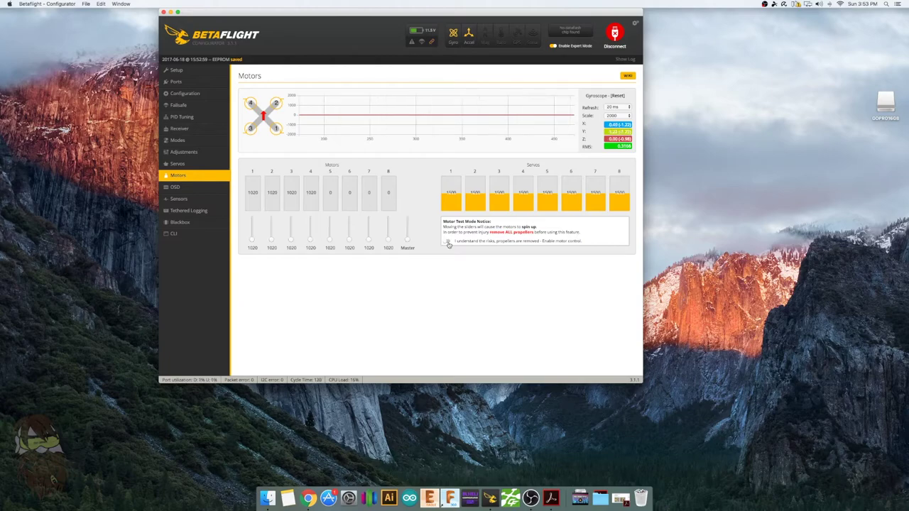